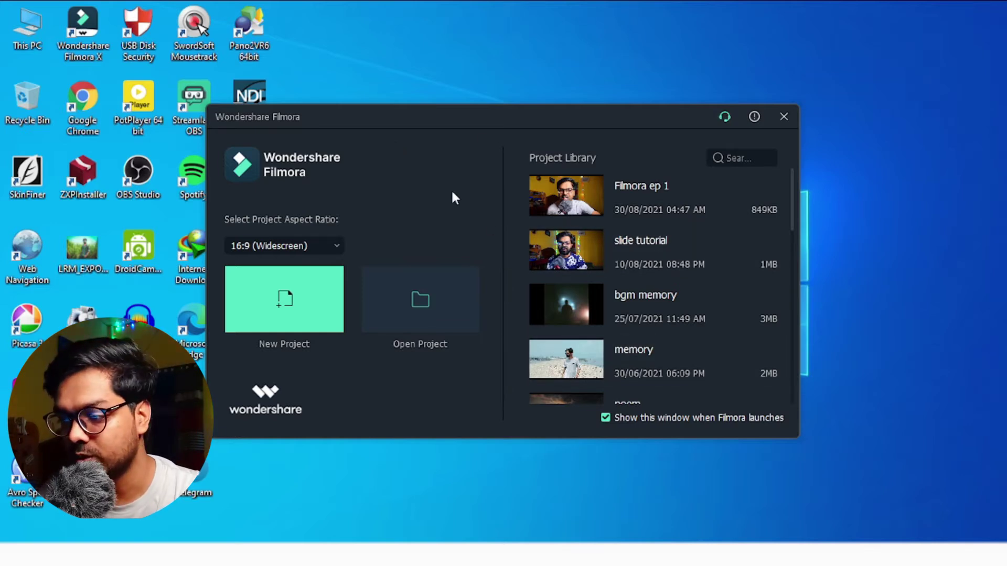
Create a new project with the 16:9 (Widescreen) aspect ratio
left_click(418, 311)
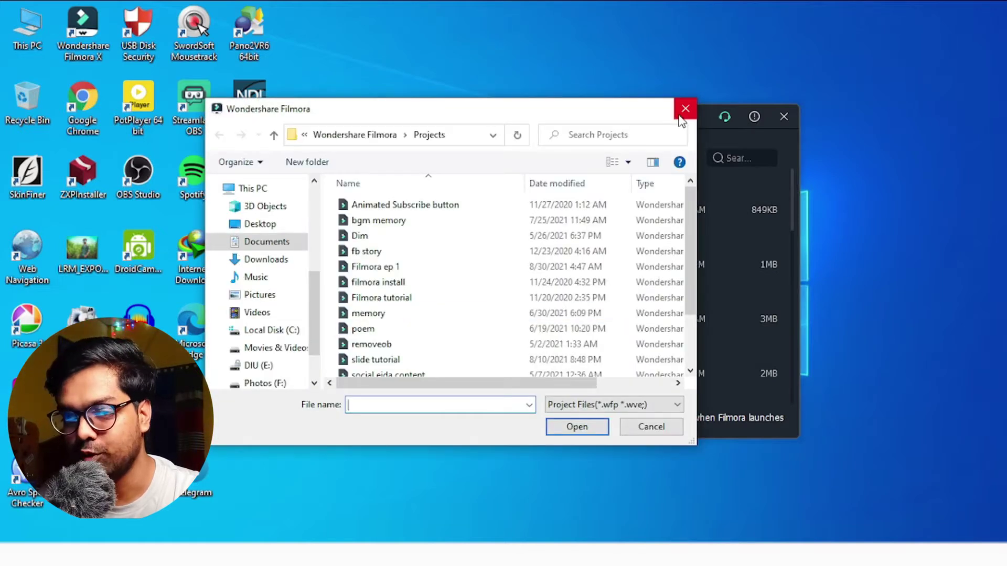
left_click(681, 111)
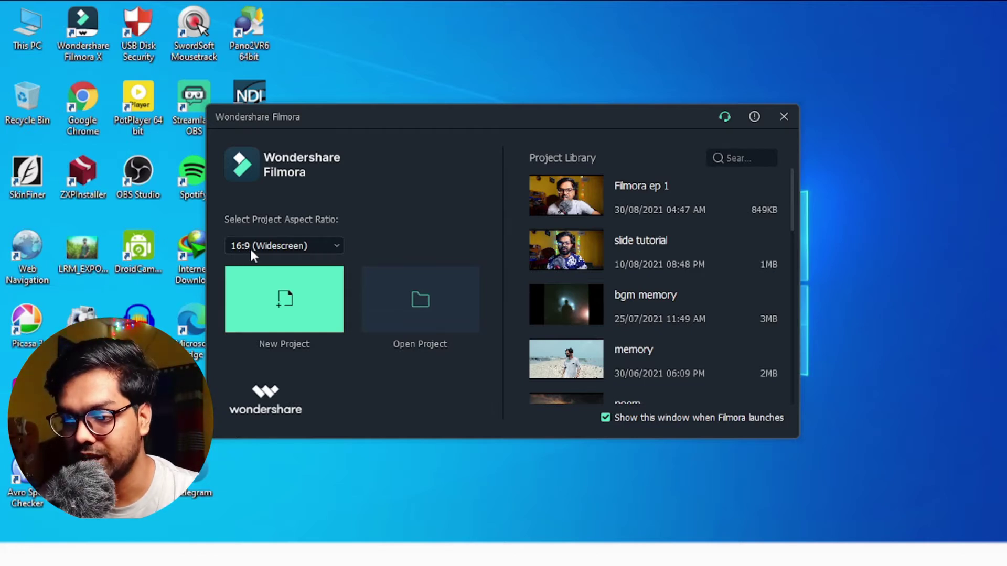
left_click(329, 251)
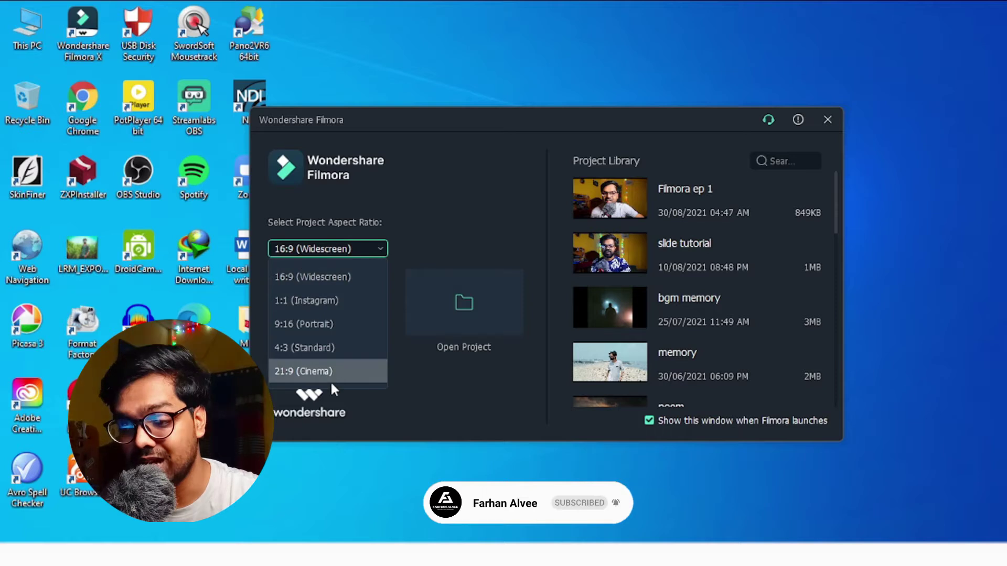
left_click(336, 251)
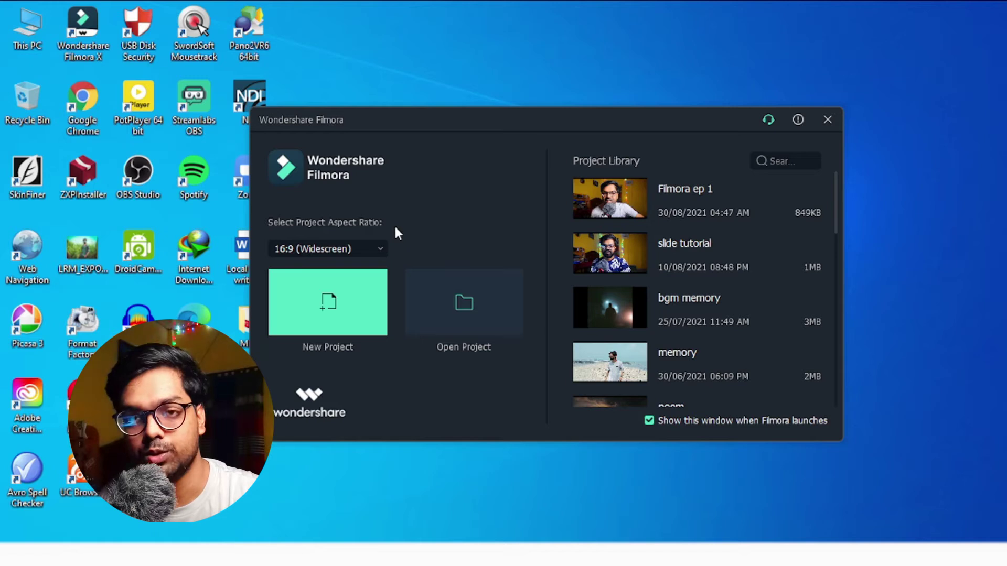
left_click(319, 314)
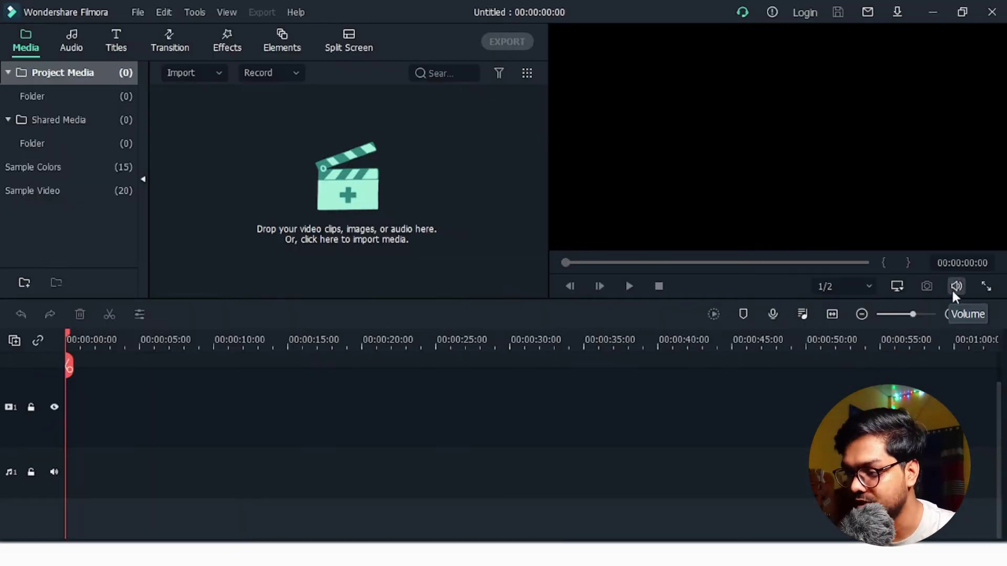
Examine the preview's full-screen view and its quality and display settings
left_click(984, 286)
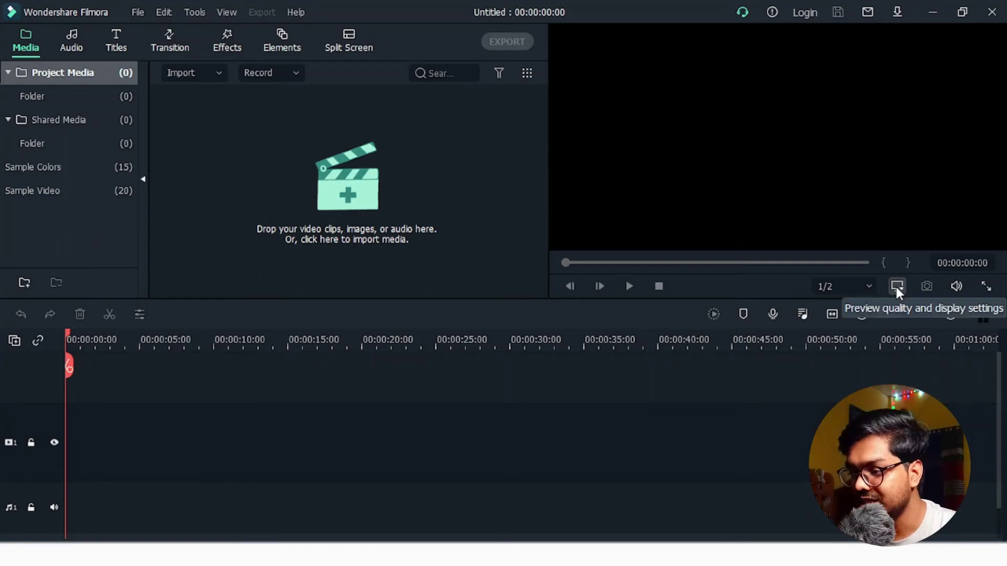
left_click(897, 288)
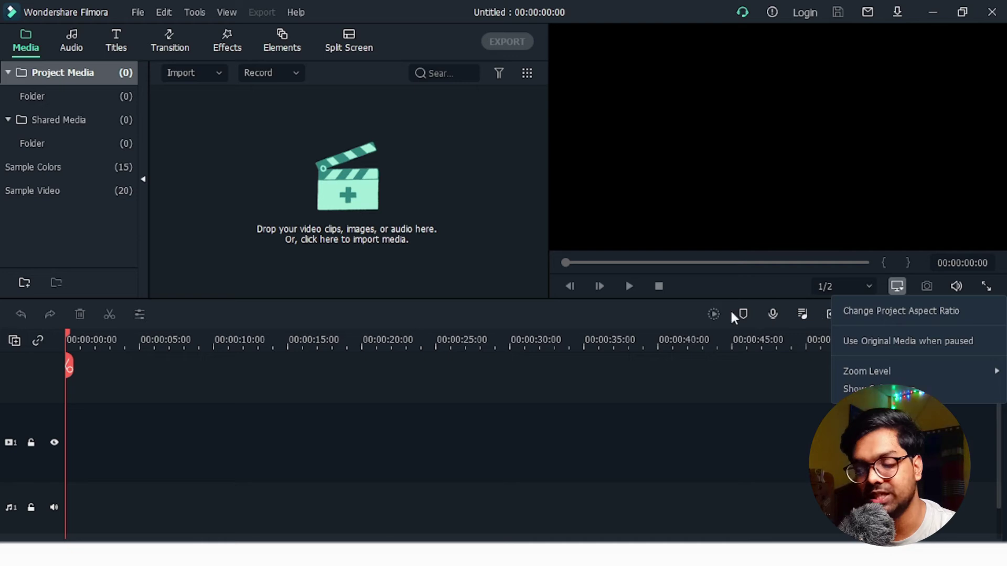
left_click(769, 195)
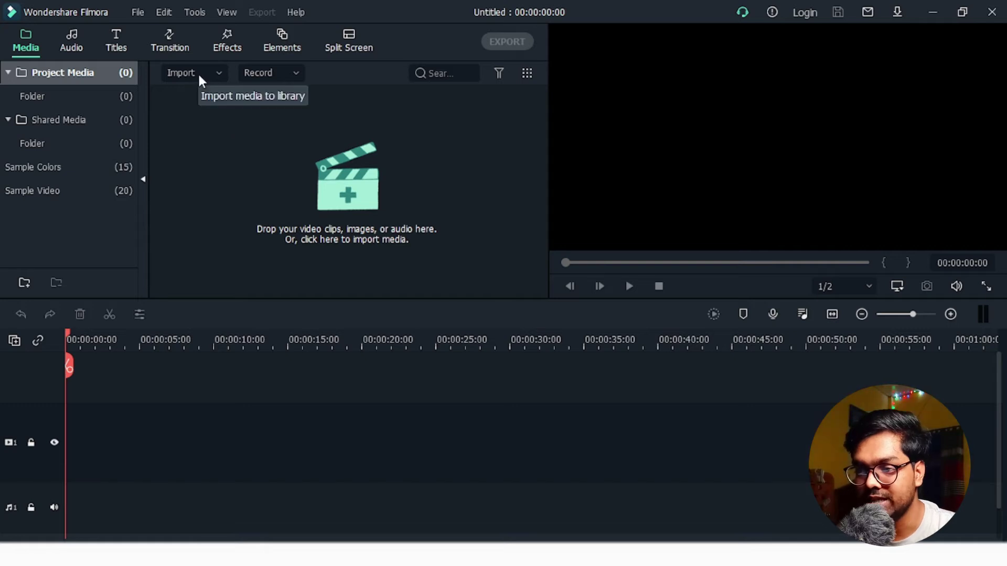
Examine the options for recording media and the file picker for importing media, without adding anything
left_click(297, 74)
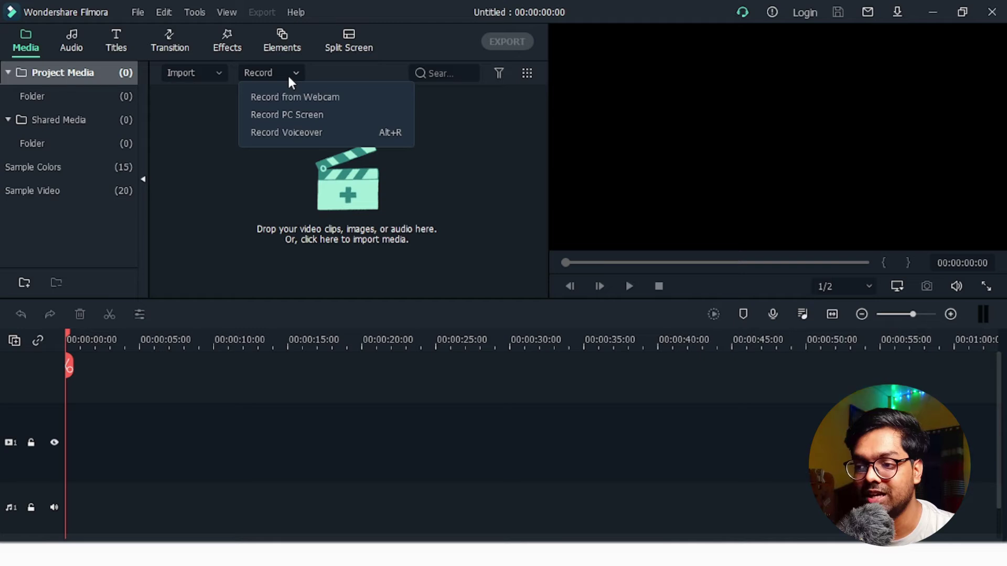
left_click(171, 141)
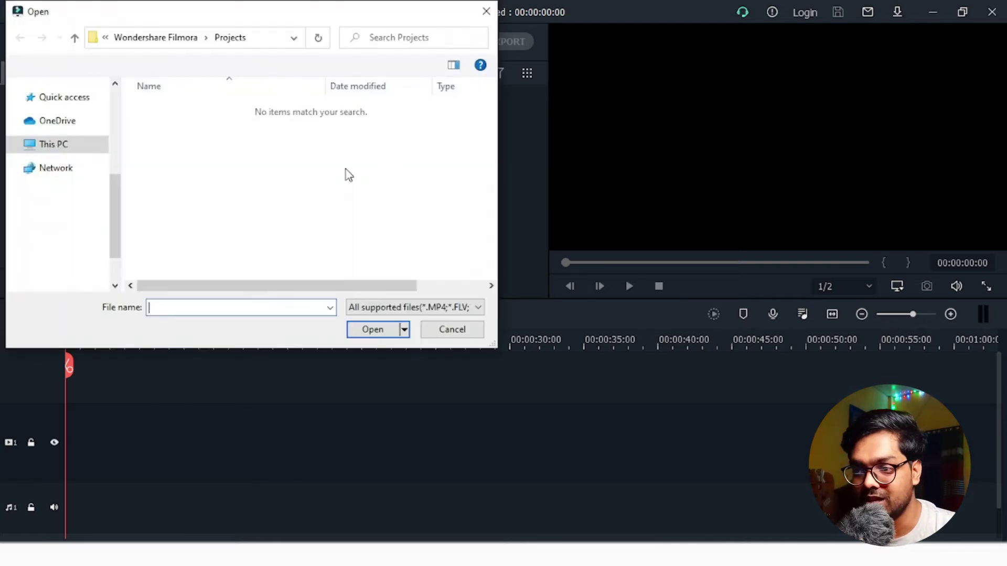
key("Escape")
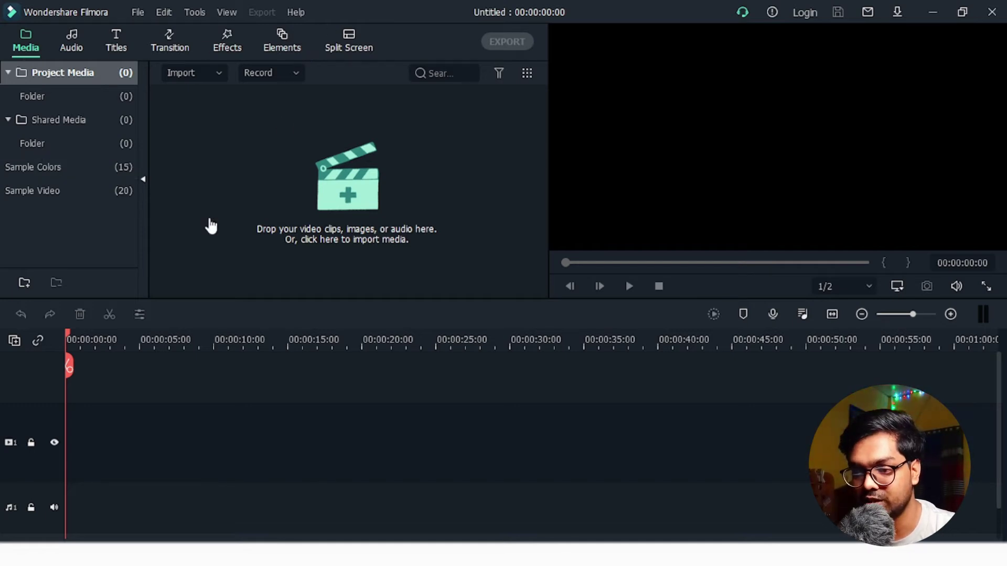
Browse the Audio, Titles, Transition, Effects, Elements and Split Screen libraries, and return to the project media
left_click(73, 43)
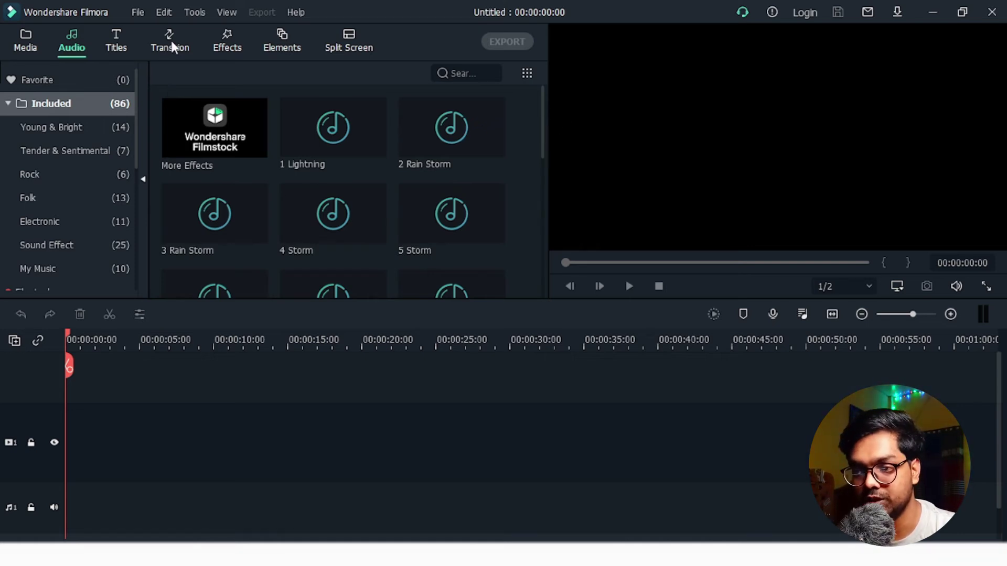
left_click(117, 49)
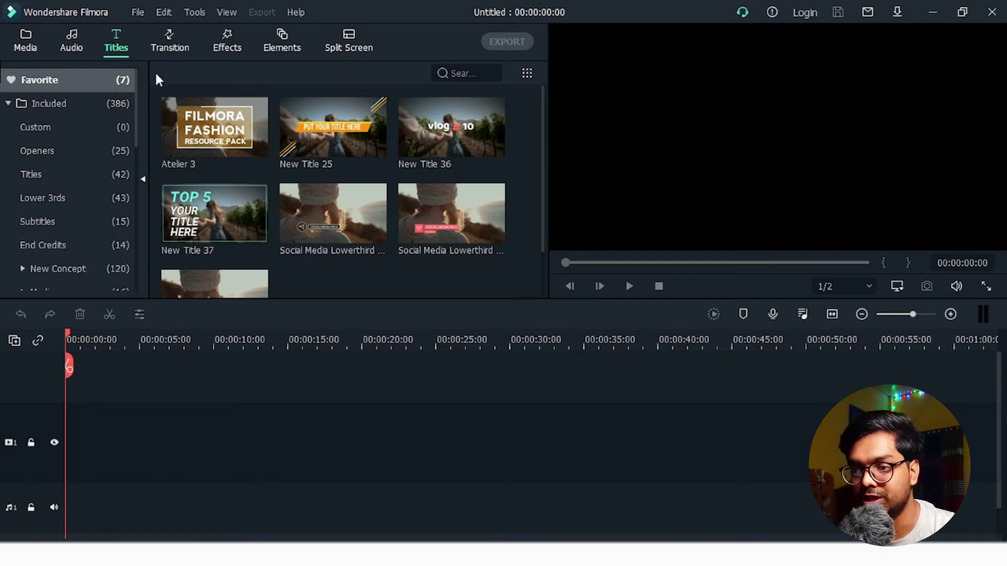
left_click(168, 50)
left_click(231, 43)
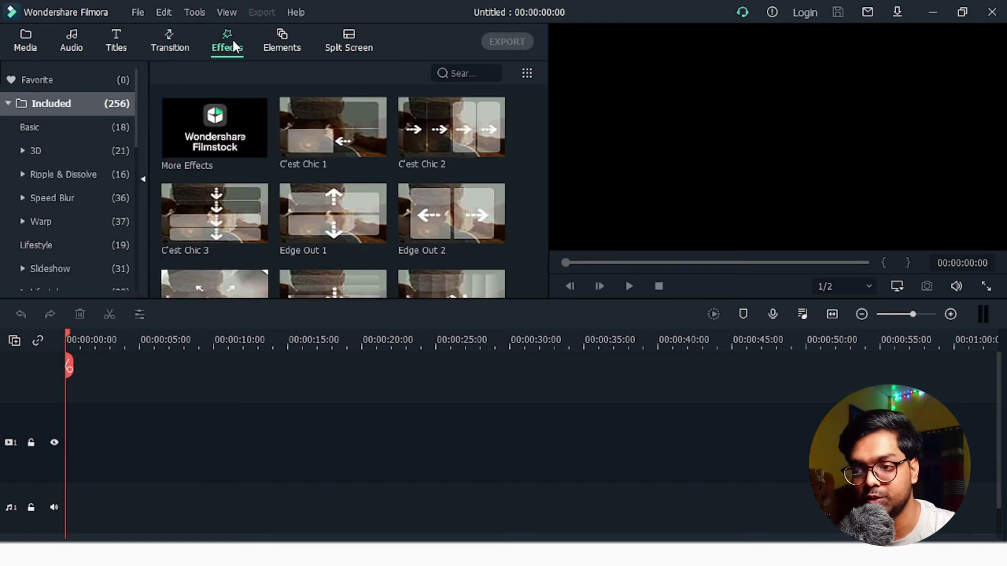
left_click(289, 45)
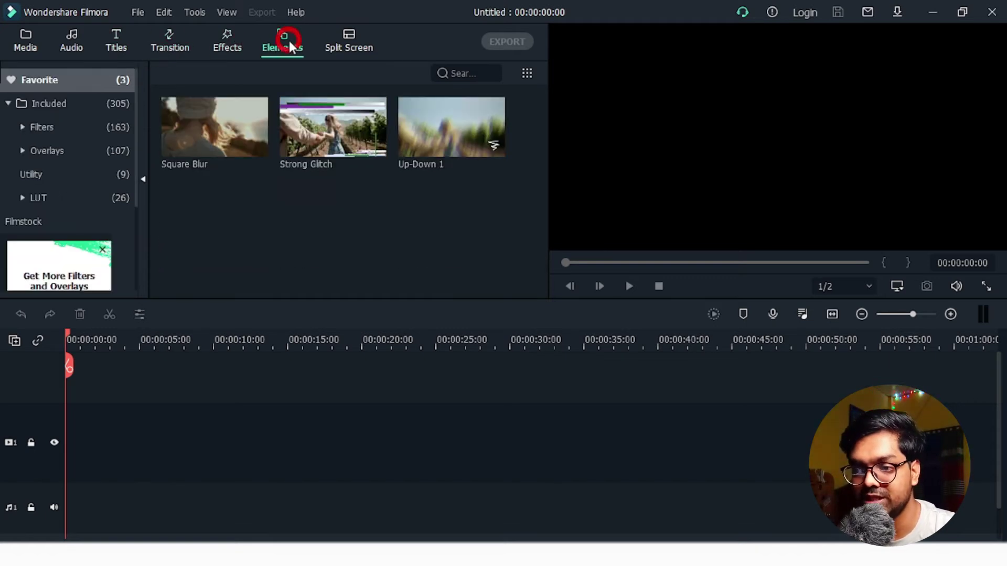
left_click(66, 109)
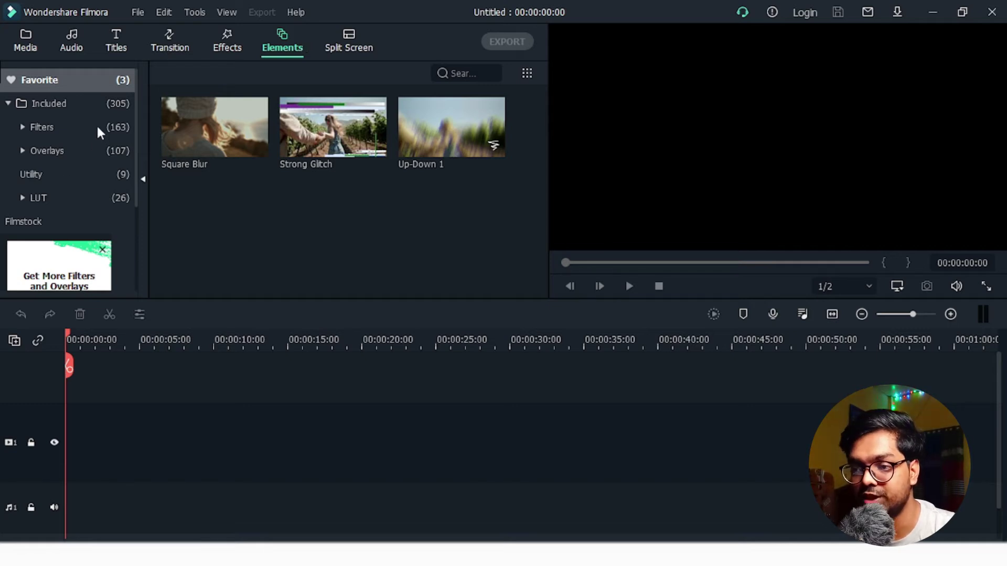
left_click(351, 42)
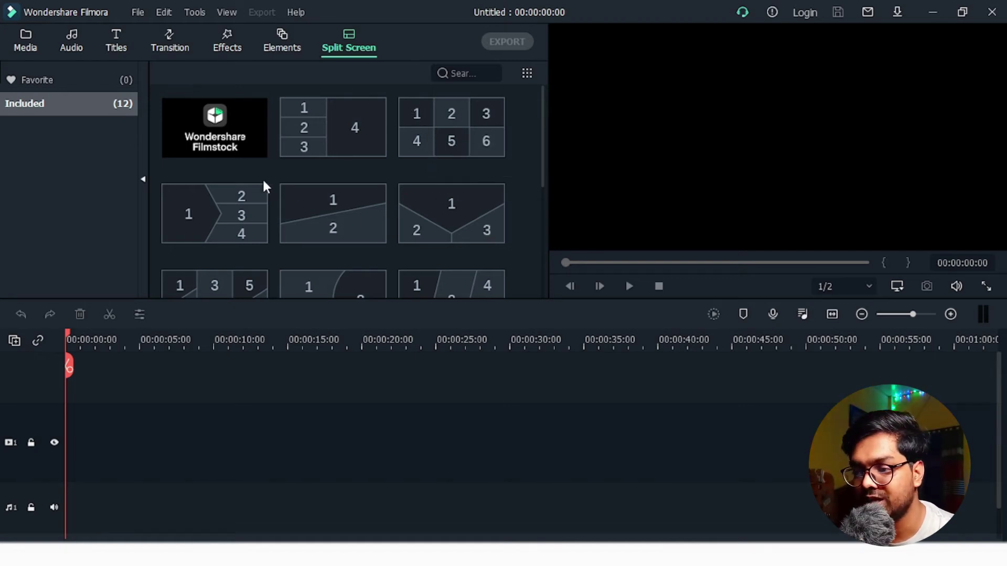
left_click_drag(542, 162, 525, 126)
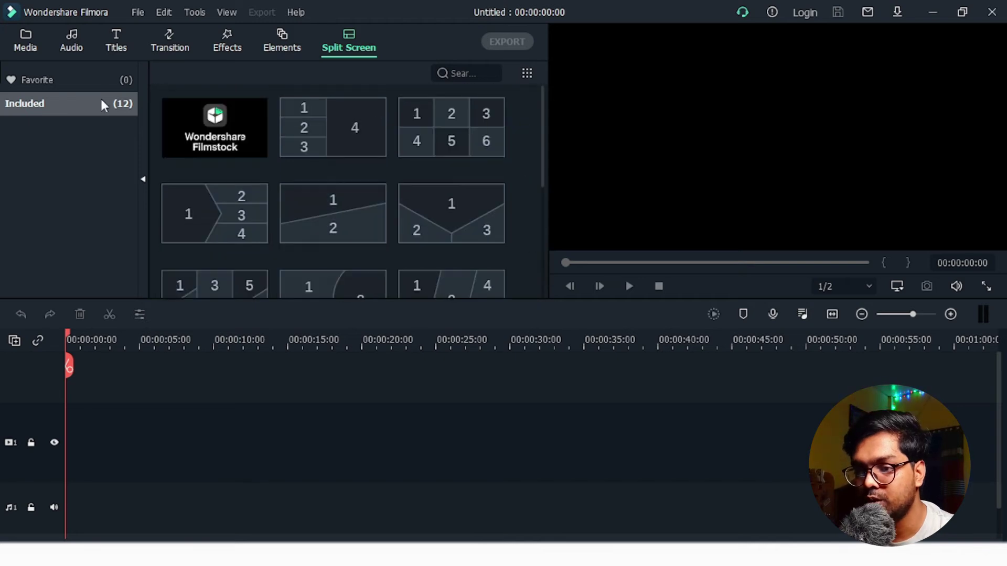
left_click(21, 44)
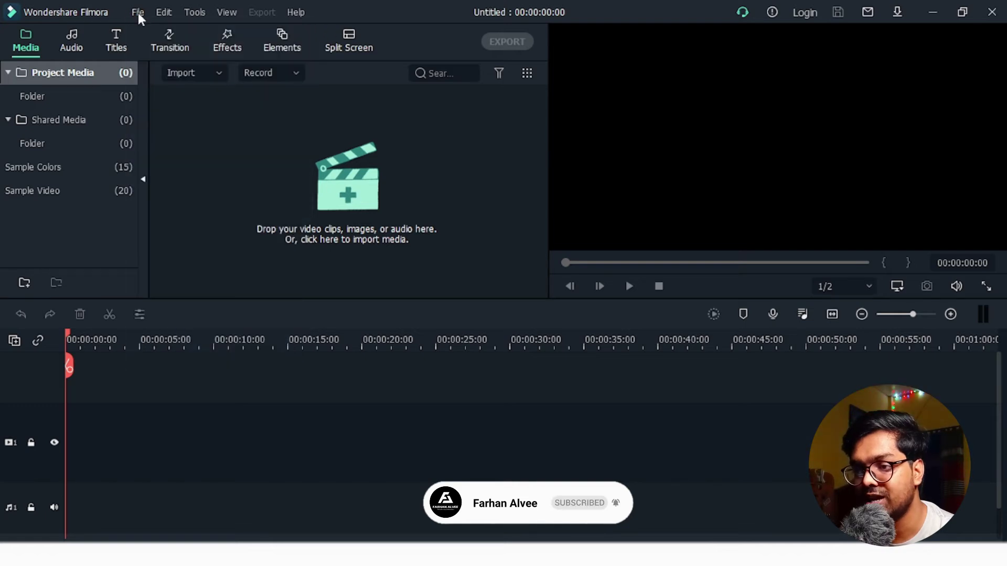
Examine the available project file, editing, tool, view and help commands
left_click(138, 13)
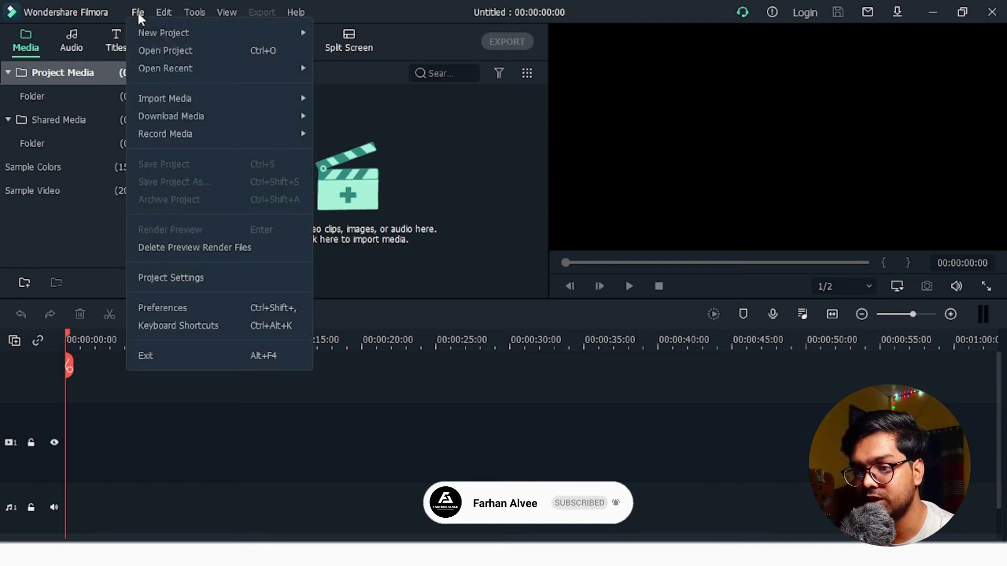
mouse_move(146, 31)
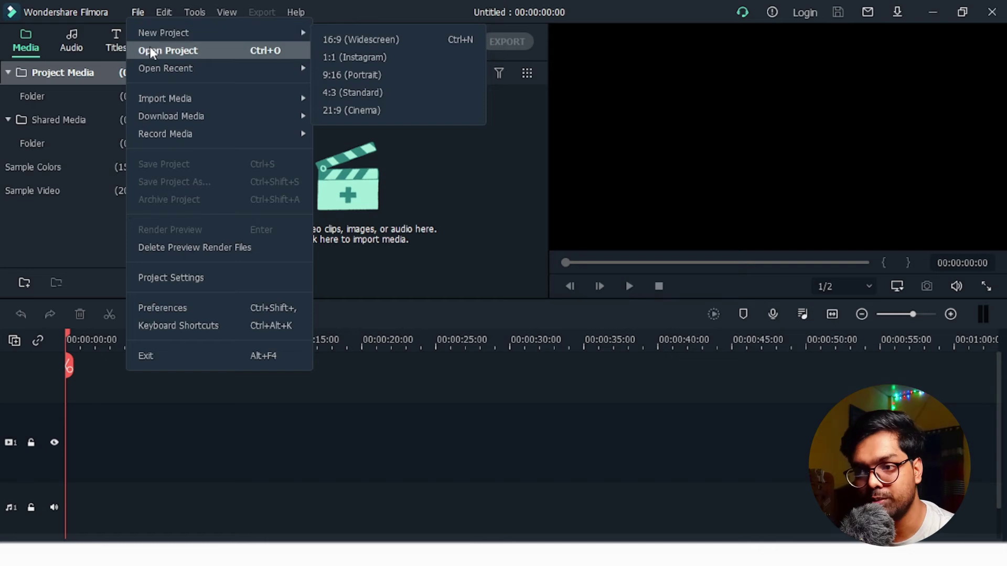
left_click(167, 12)
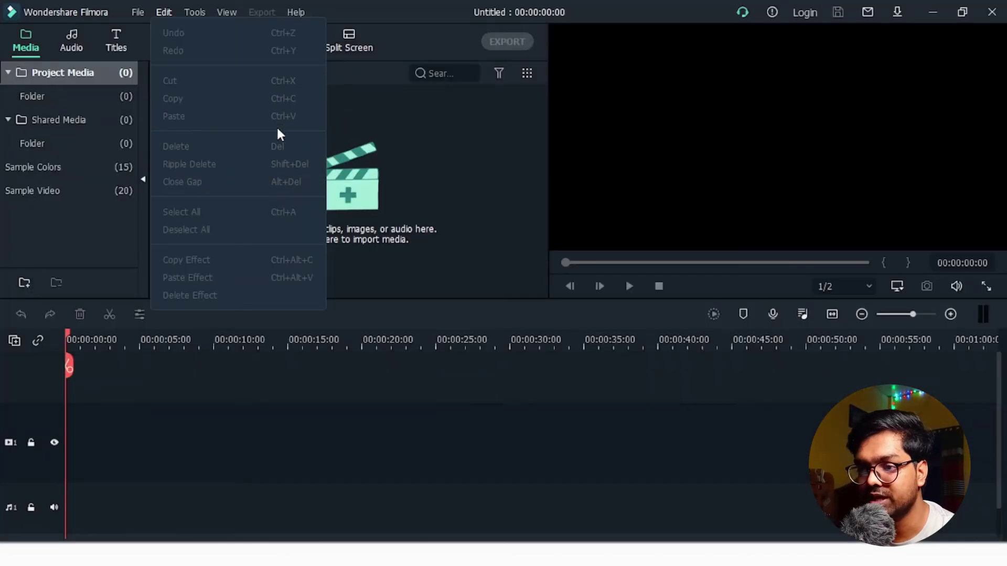
mouse_move(193, 11)
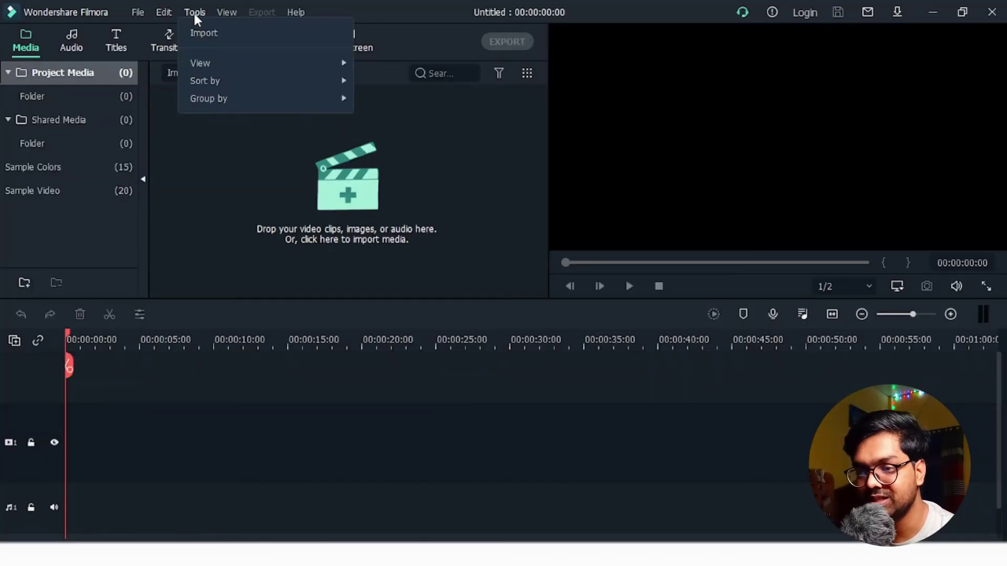
mouse_move(194, 65)
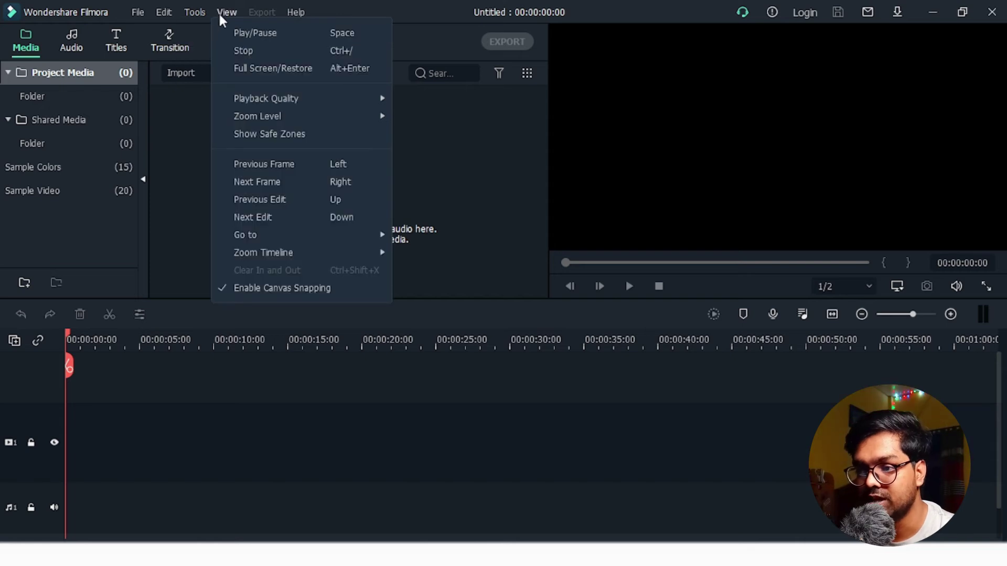
left_click(295, 11)
left_click(294, 11)
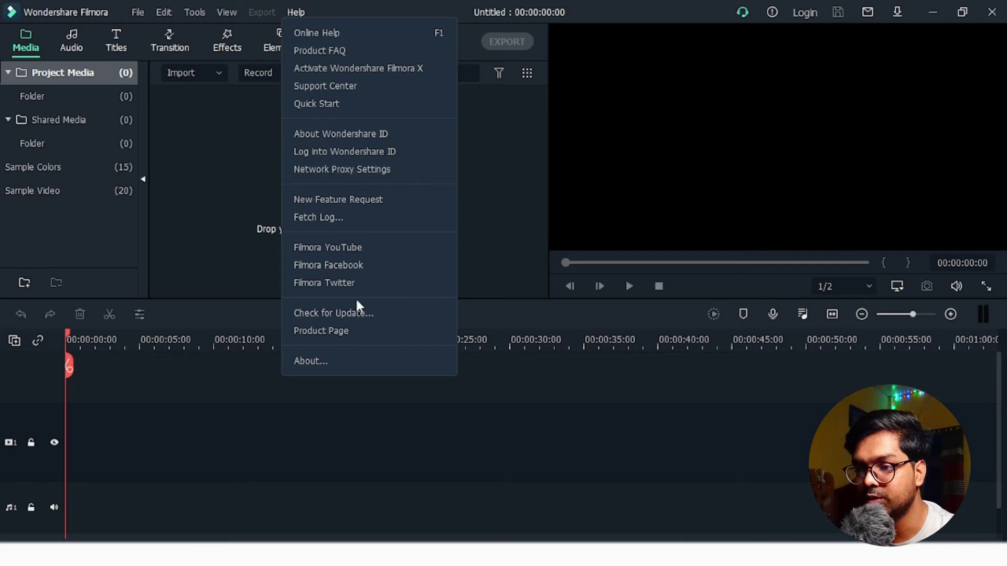
left_click(290, 405)
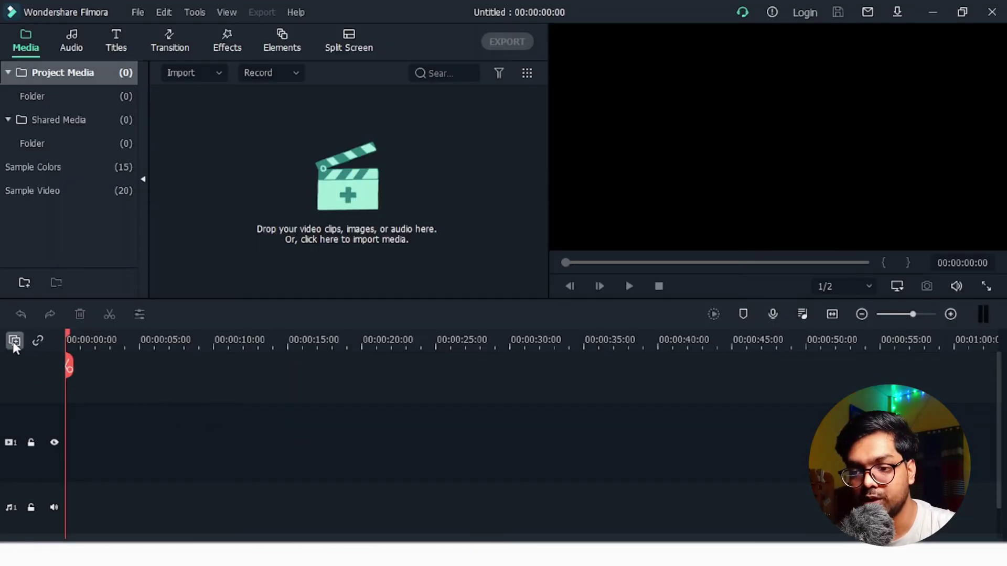
Examine the timeline's track management options and try its zoom-to-fit, zoom-out and zoom-in controls
left_click(13, 342)
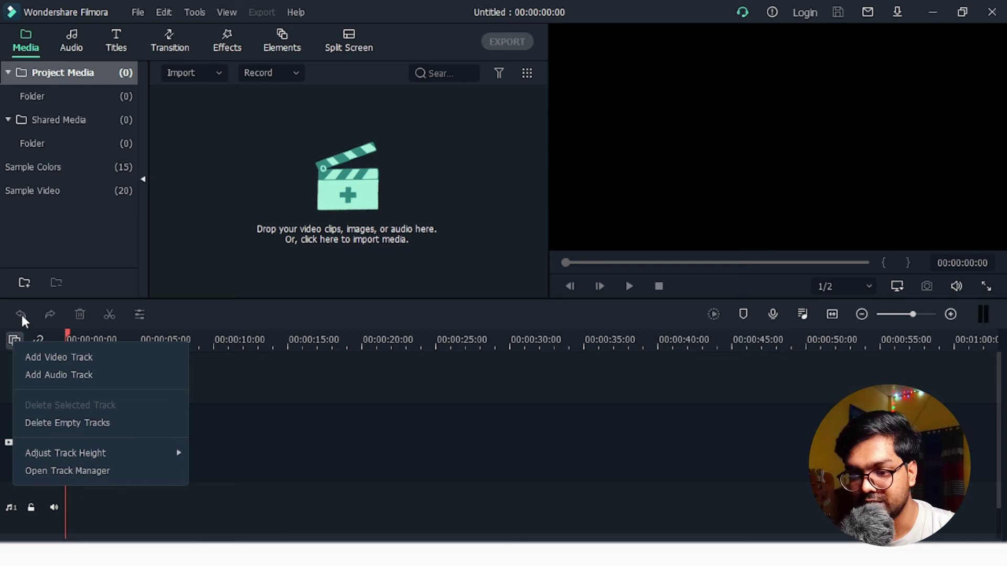
left_click(89, 316)
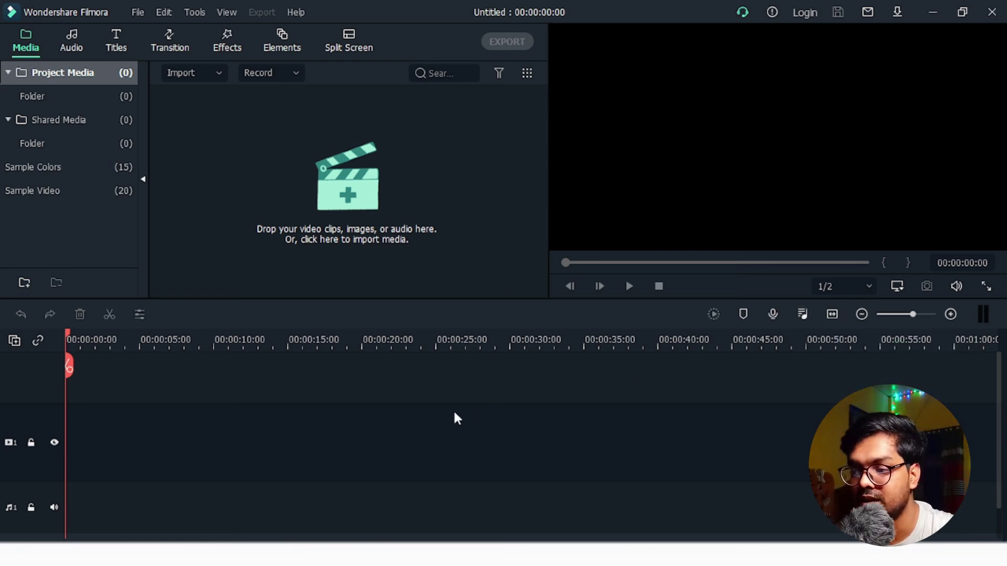
left_click(838, 320)
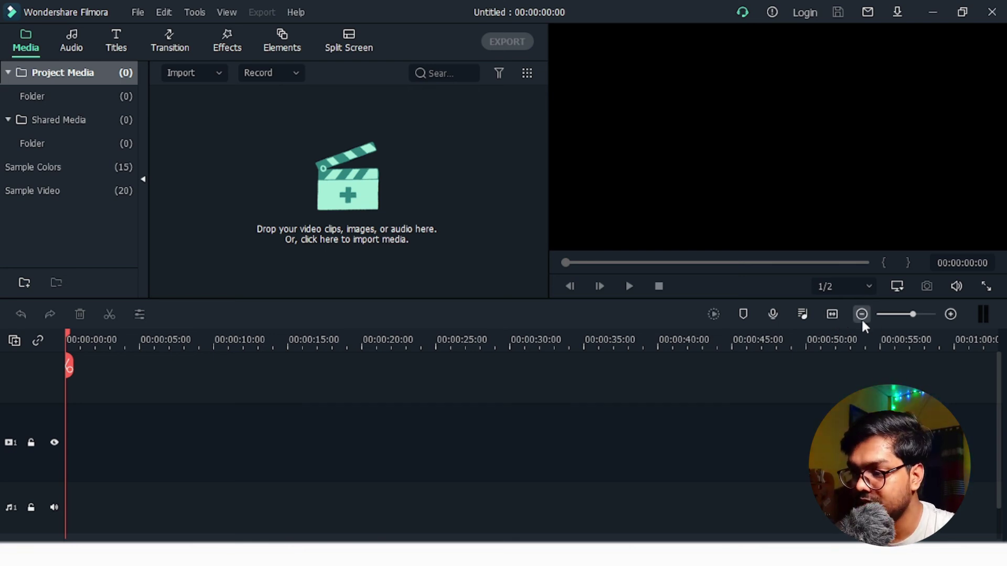
left_click(861, 315)
left_click(951, 314)
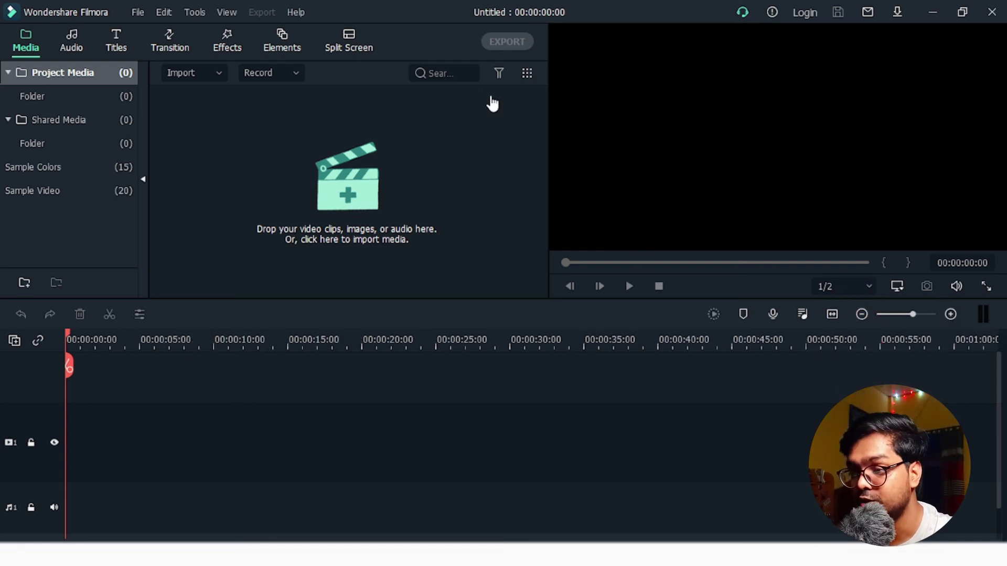